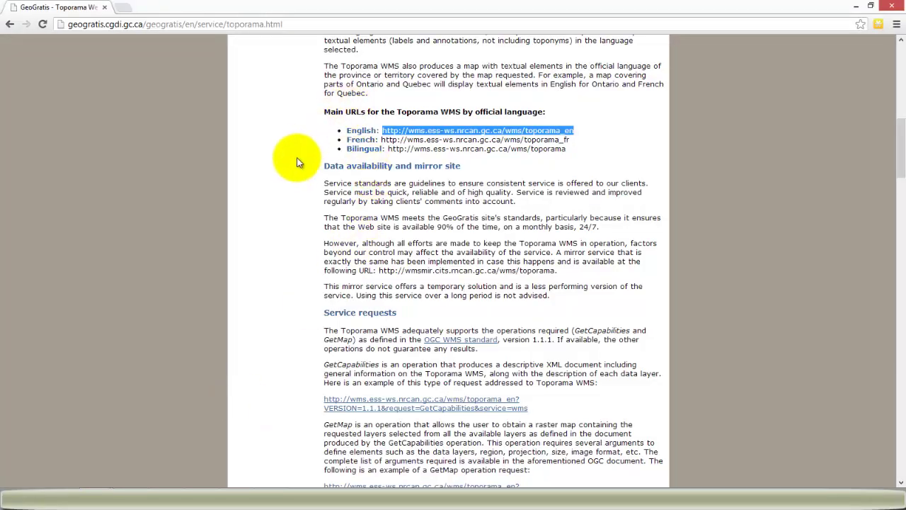
scroll(315, 173, up, 4)
scroll(314, 173, up, 5)
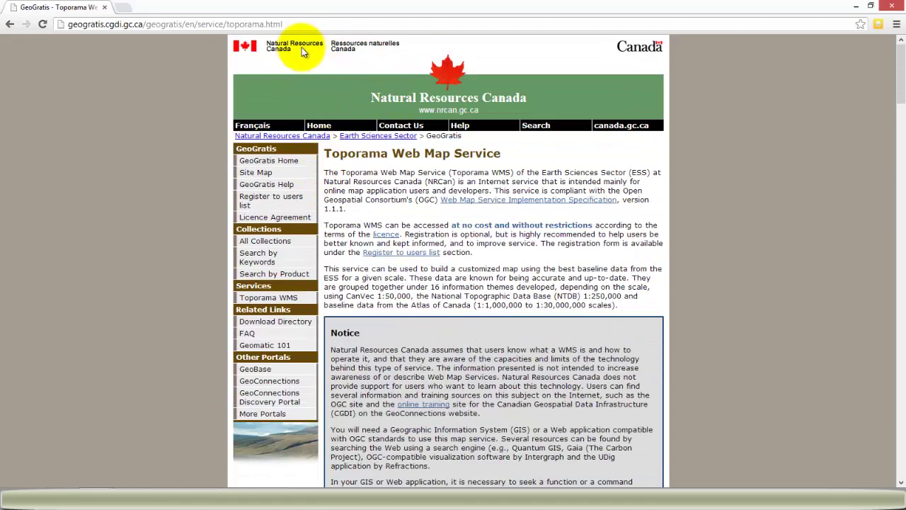
scroll(333, 273, down, 6)
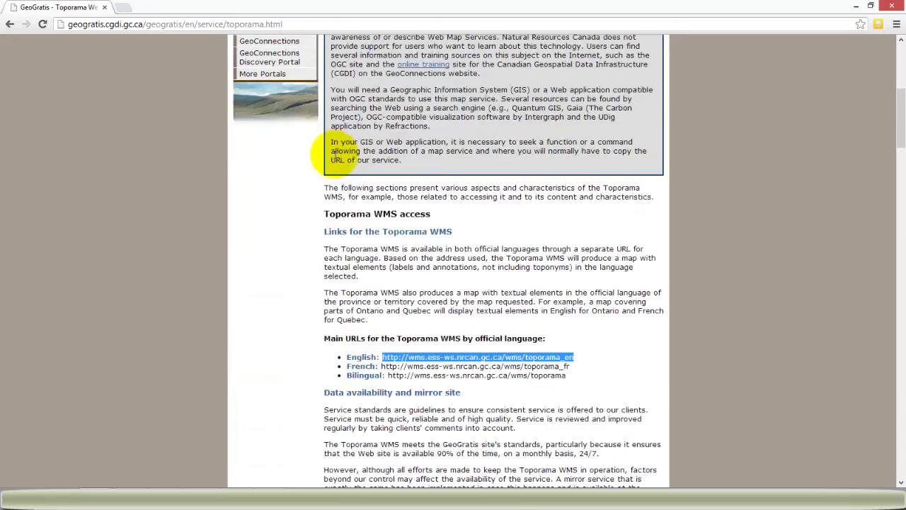
drag(574, 244, 387, 243)
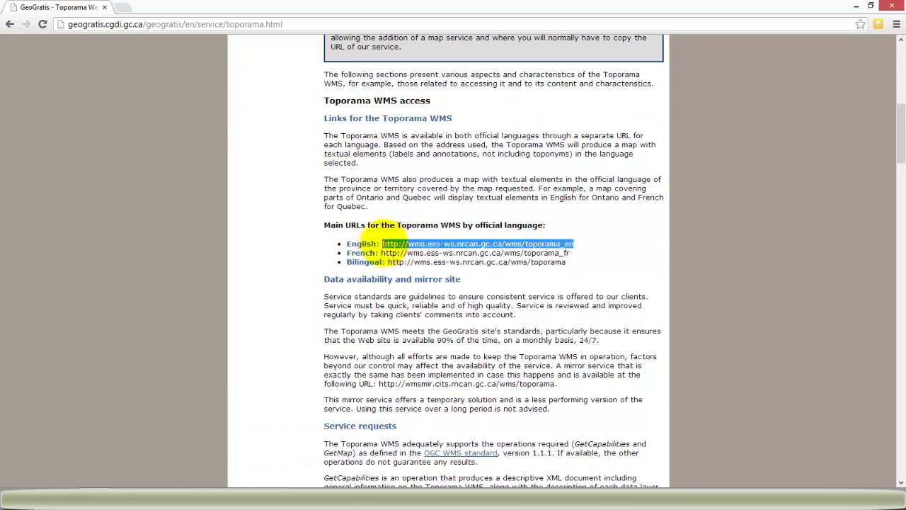
right_click(393, 245)
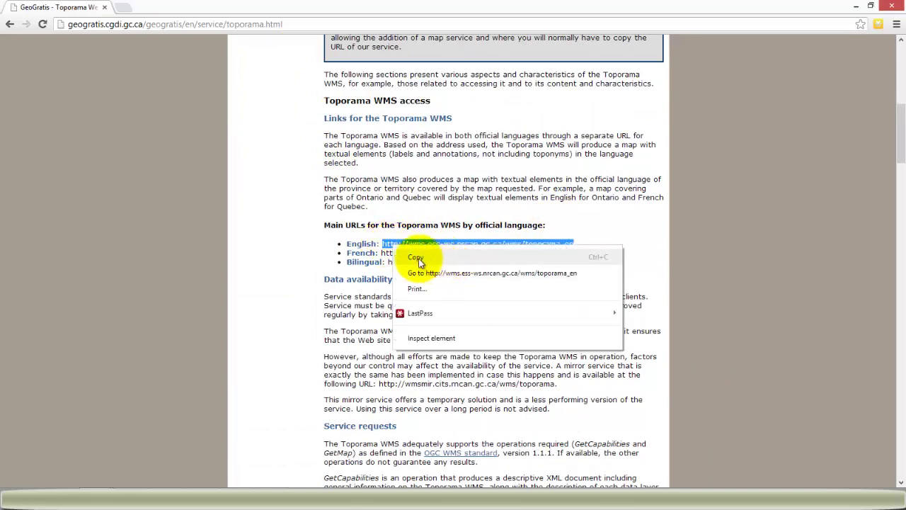
click(417, 258)
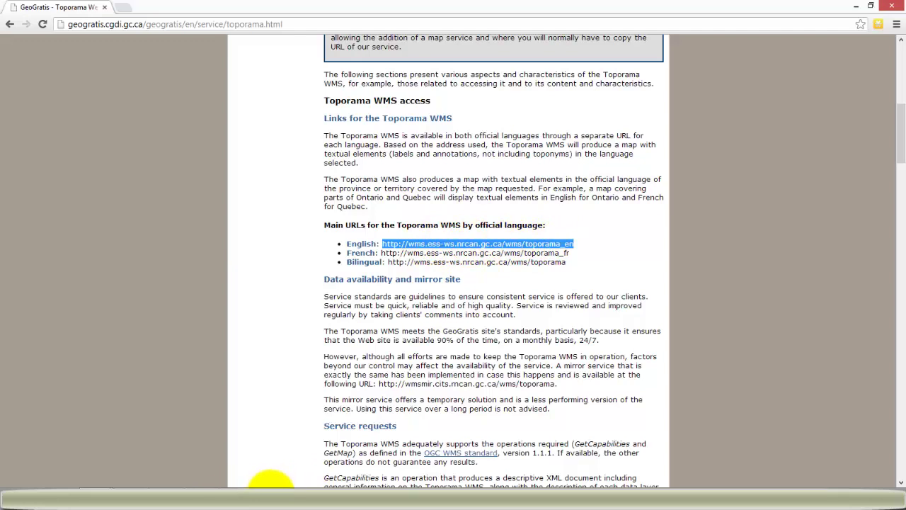
click(266, 486)
Step: Zoom out, pan to Vancouver, and zoom in to about 7 km over Yaletown and Trout Lake
double_click(443, 306)
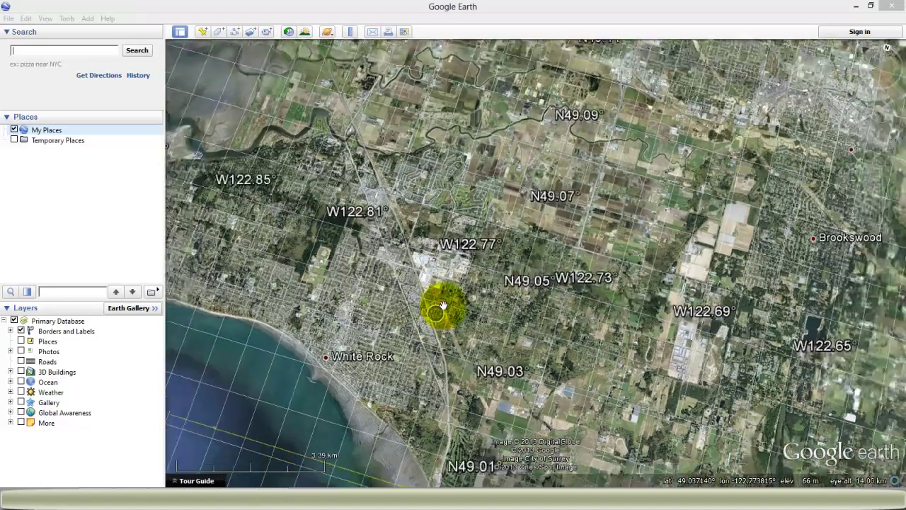
scroll(443, 306, down, 6)
scroll(460, 307, down, 5)
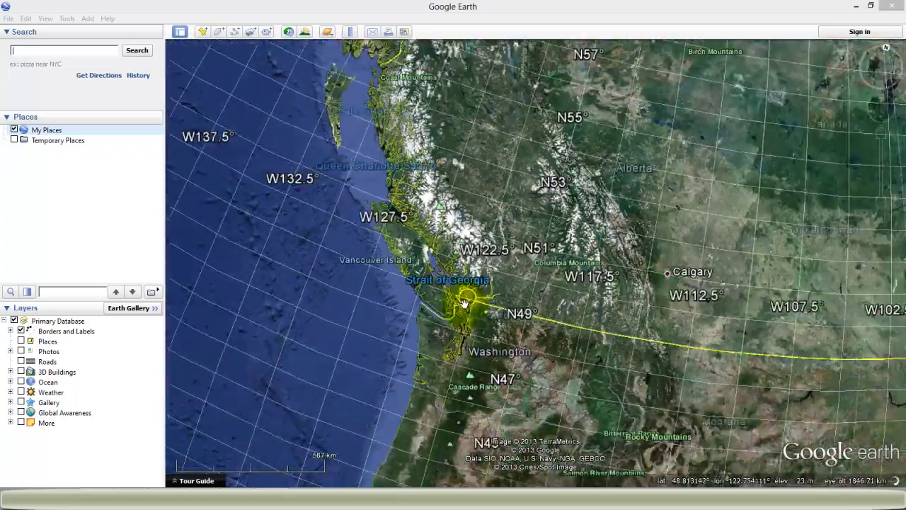
scroll(464, 303, down, 6)
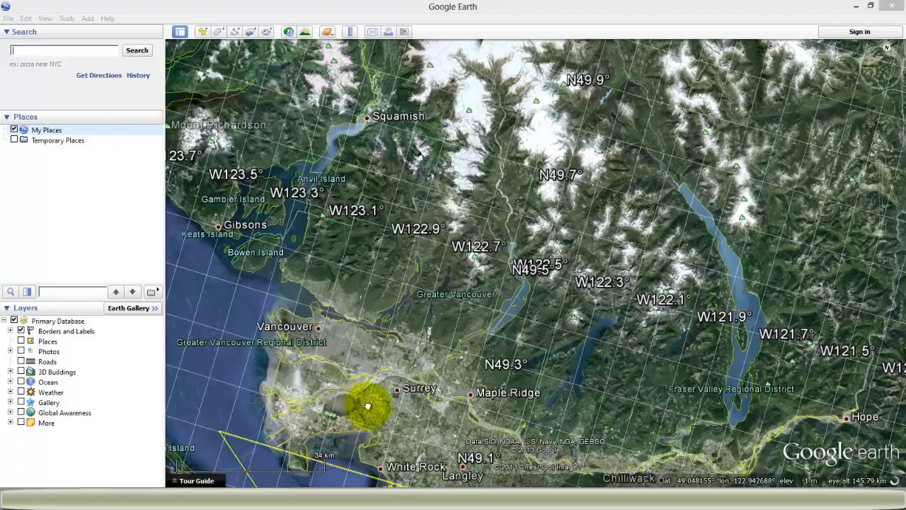
drag(367, 406, 441, 394)
scroll(386, 340, up, 5)
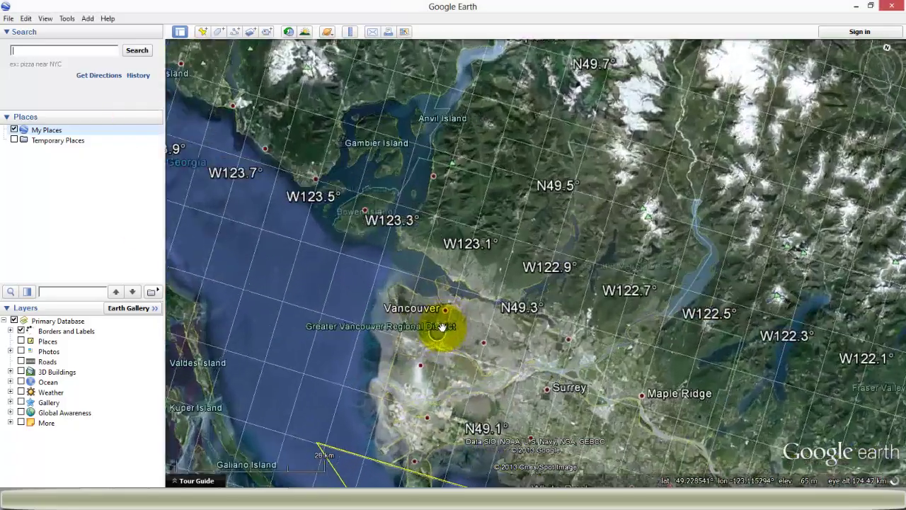
scroll(475, 319, up, 5)
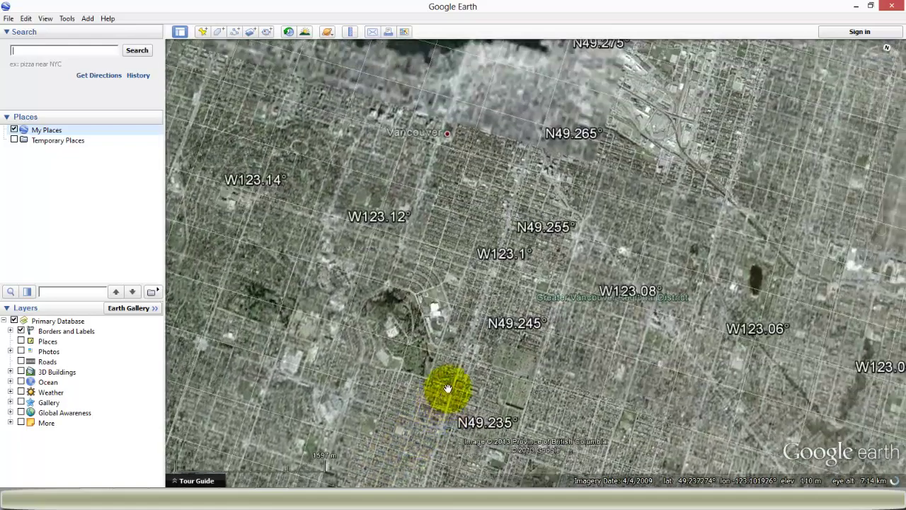
drag(448, 388, 516, 244)
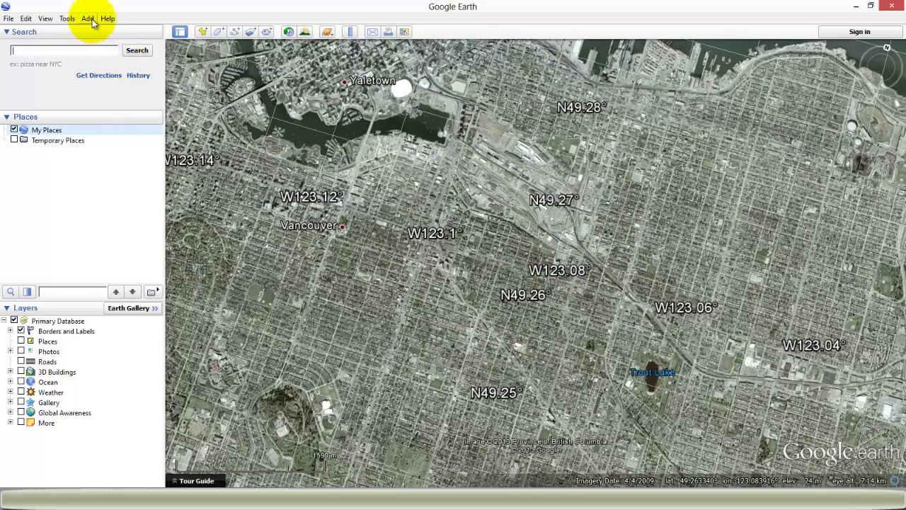
Step: Create a new image overlay and open its WMS parameters from the Refresh settings
click(69, 20)
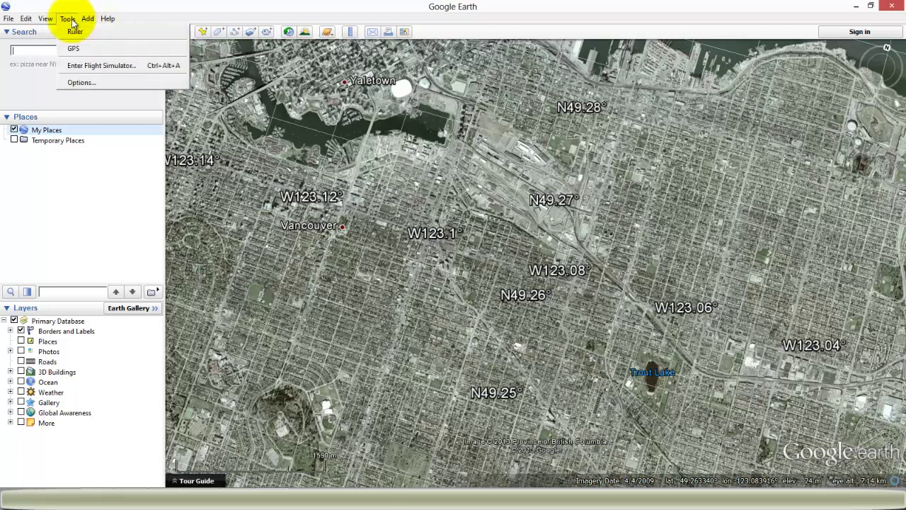
mouse_move(89, 21)
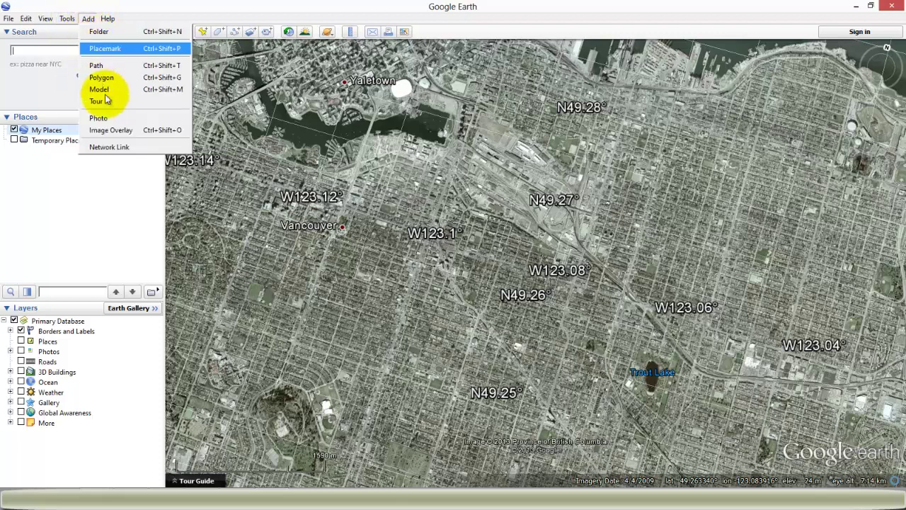
click(111, 129)
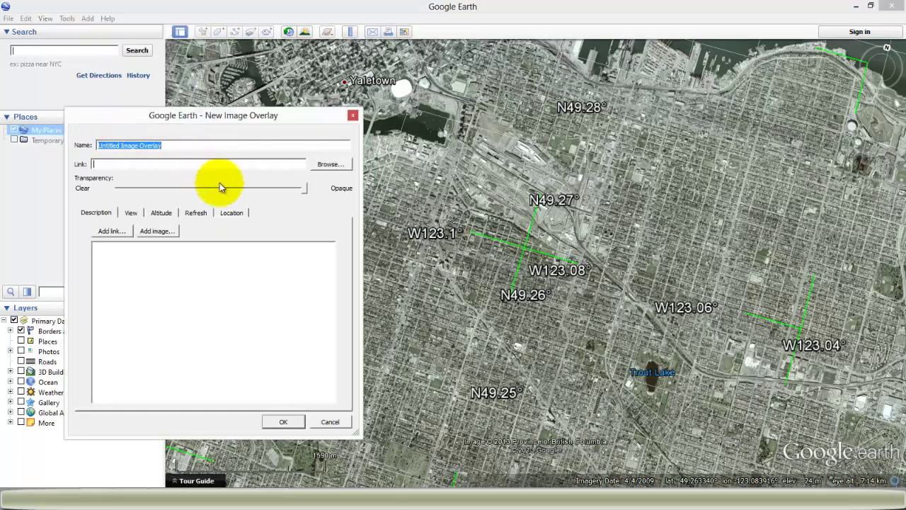
click(201, 216)
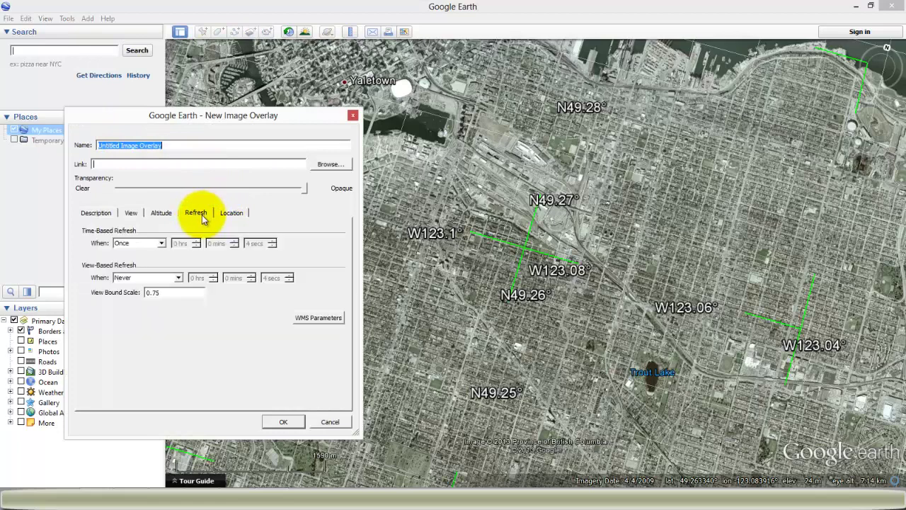
click(318, 317)
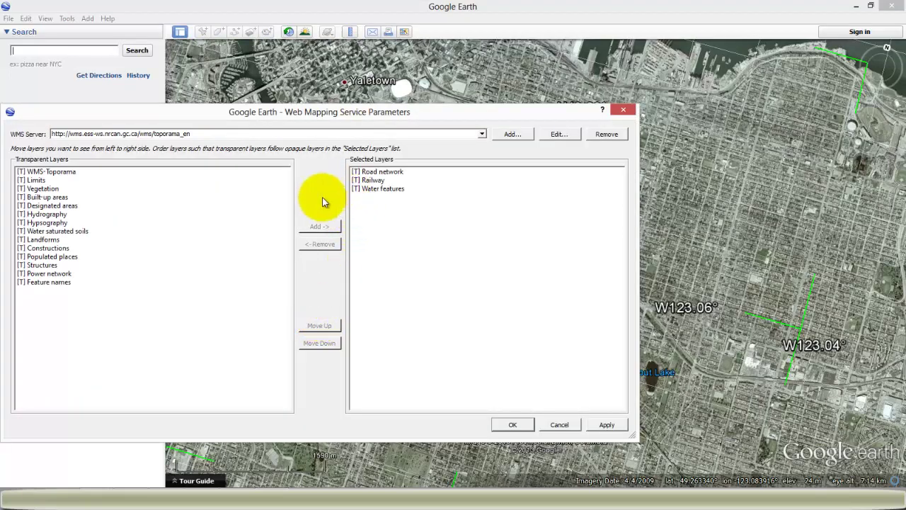
Step: Add the copied Toporama WMS address as a new server and load its layers
click(514, 136)
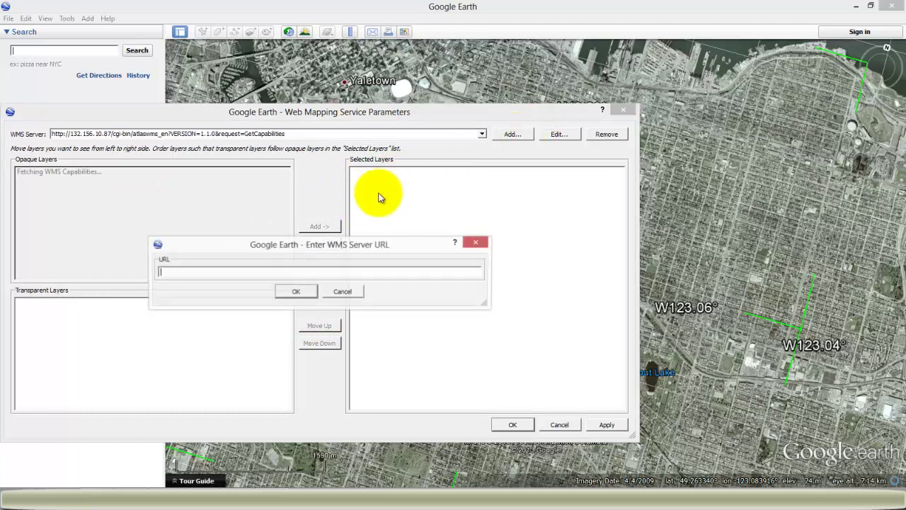
right_click(283, 273)
click(296, 330)
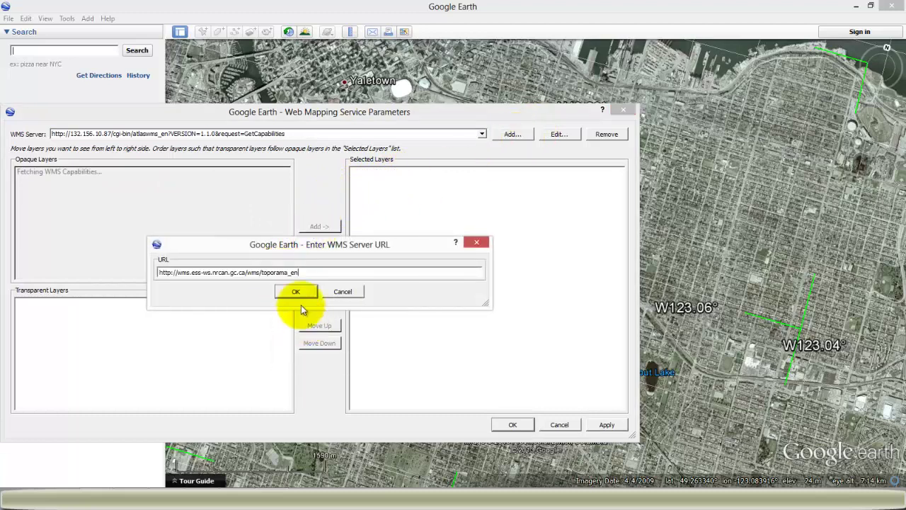
click(296, 292)
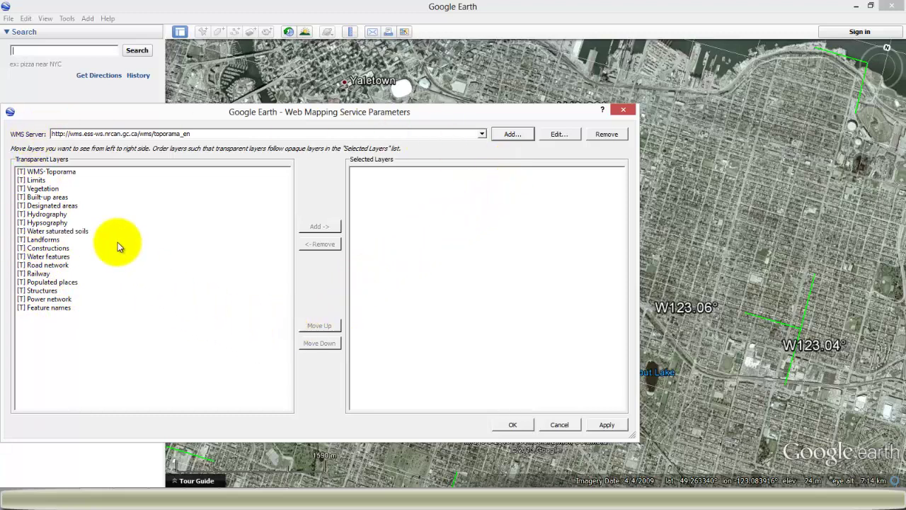
Step: Add the Road network layer, apply it, and finish the new image overlay
click(59, 266)
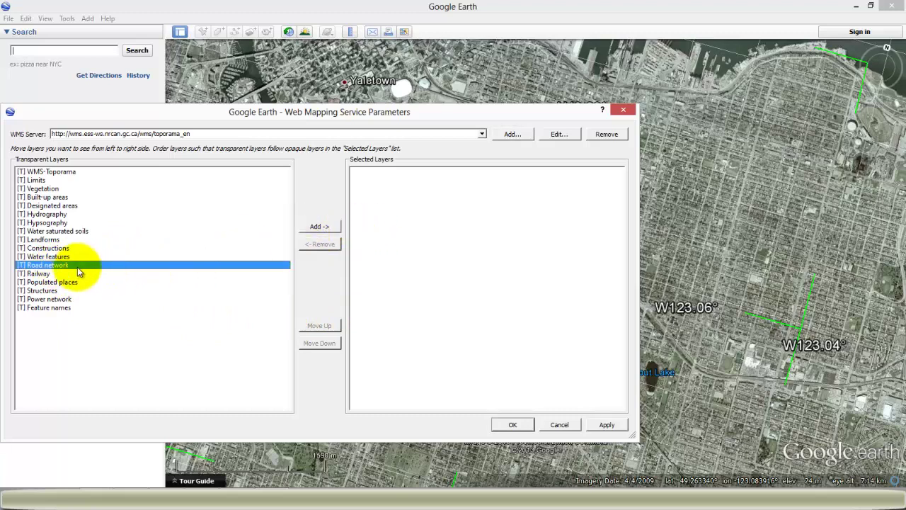
click(324, 226)
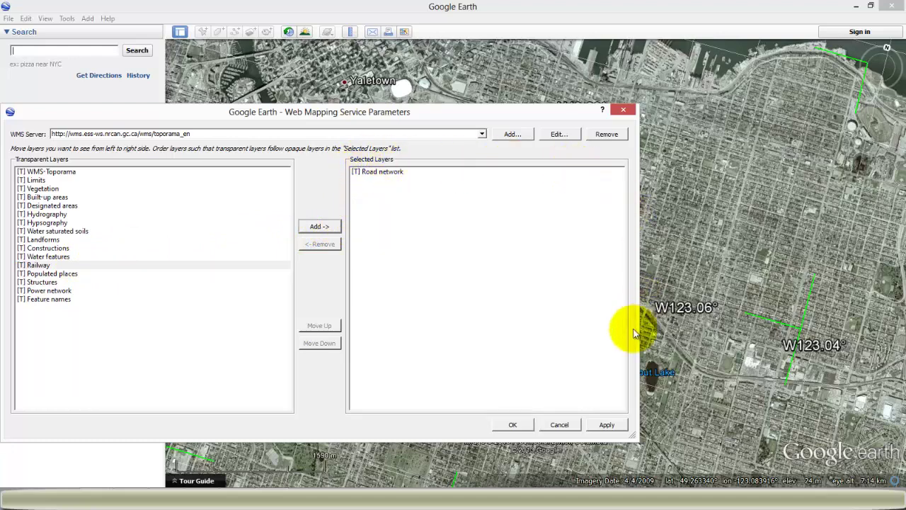
click(599, 426)
click(515, 424)
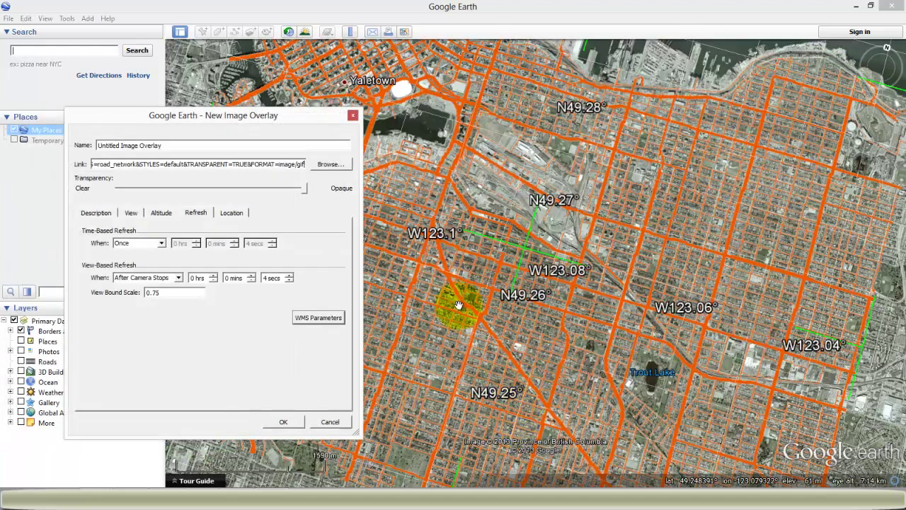
click(283, 421)
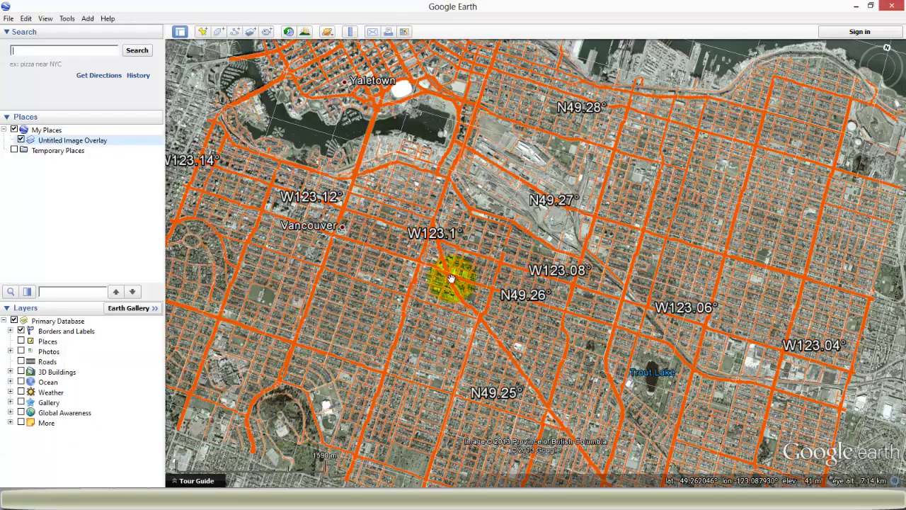
Step: Zoom in on the orange roads over central Vancouver, then pan and zoom out to the Pacific Northwest coast
scroll(515, 270, down, 3)
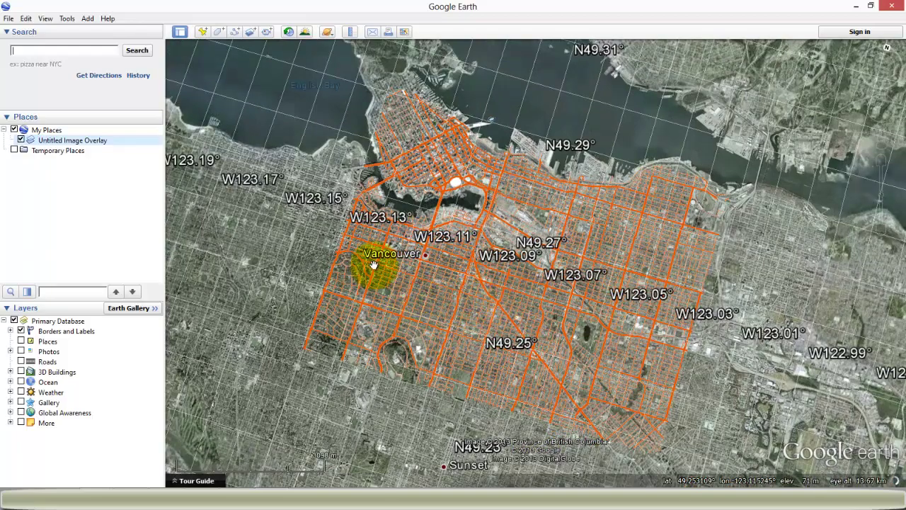
double_click(427, 282)
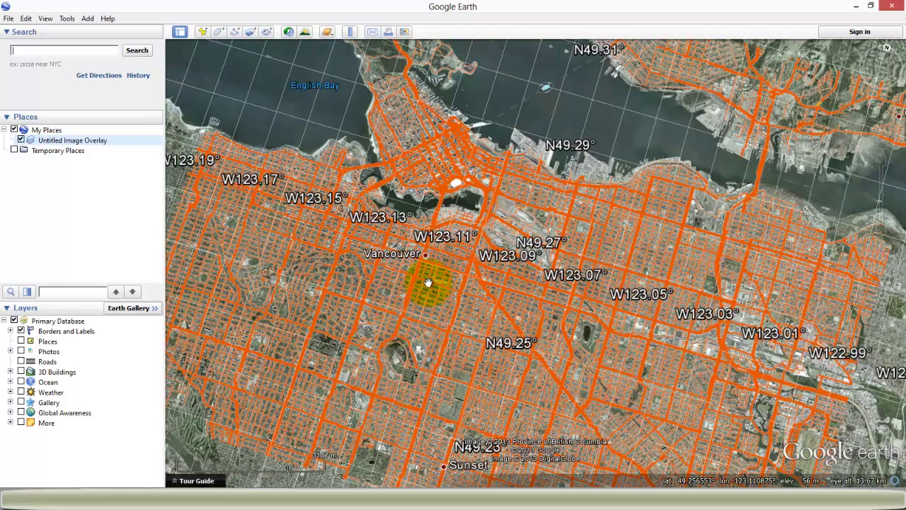
scroll(429, 286, down, 3)
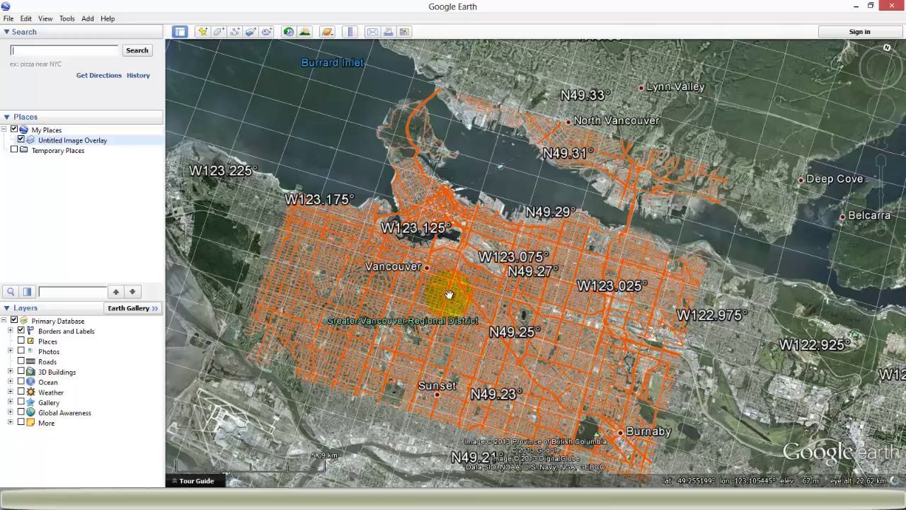
double_click(449, 294)
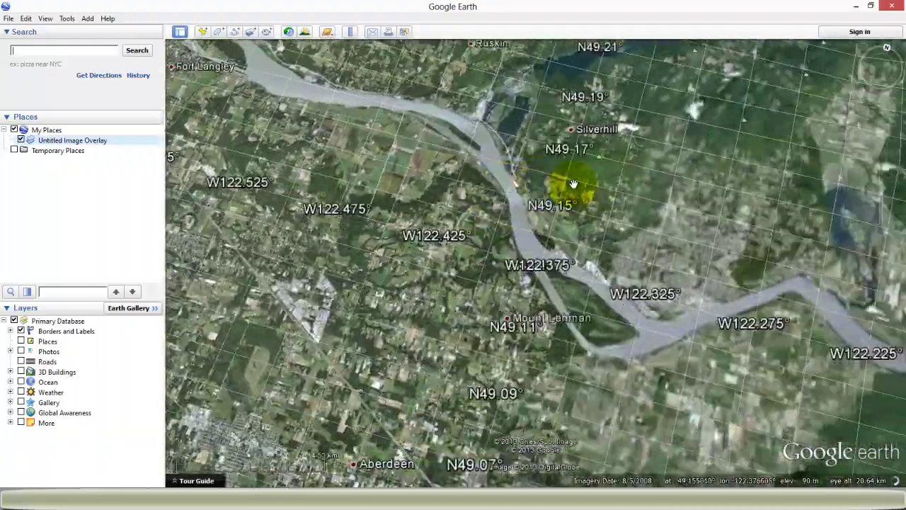
drag(573, 184, 755, 221)
scroll(755, 222, down, 5)
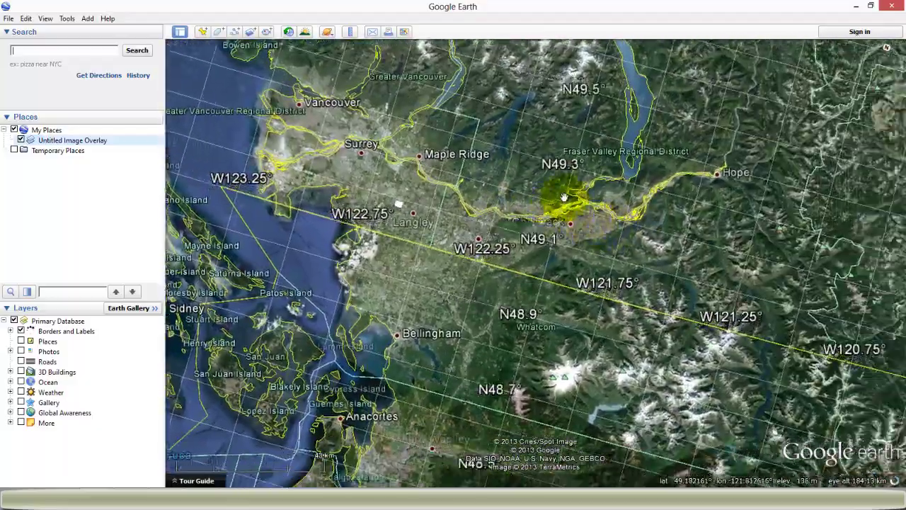
scroll(665, 226, down, 5)
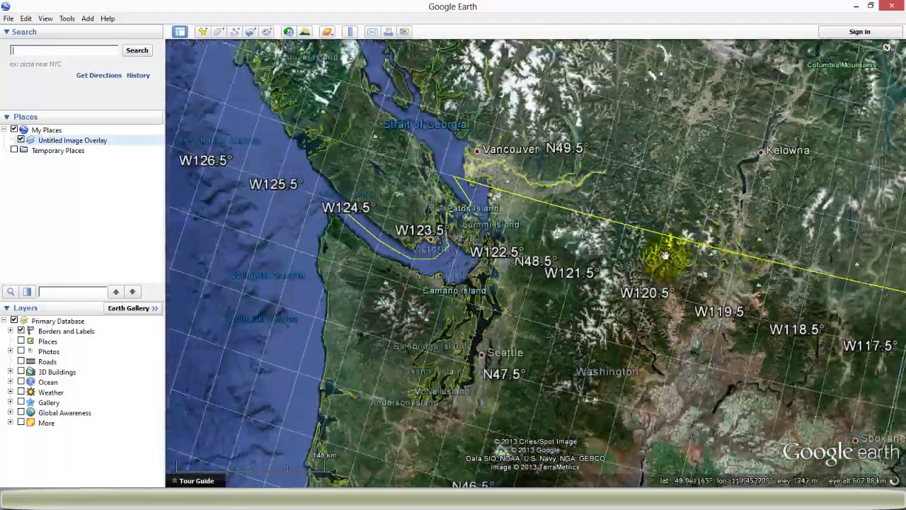
scroll(708, 245, down, 2)
scroll(734, 243, down, 5)
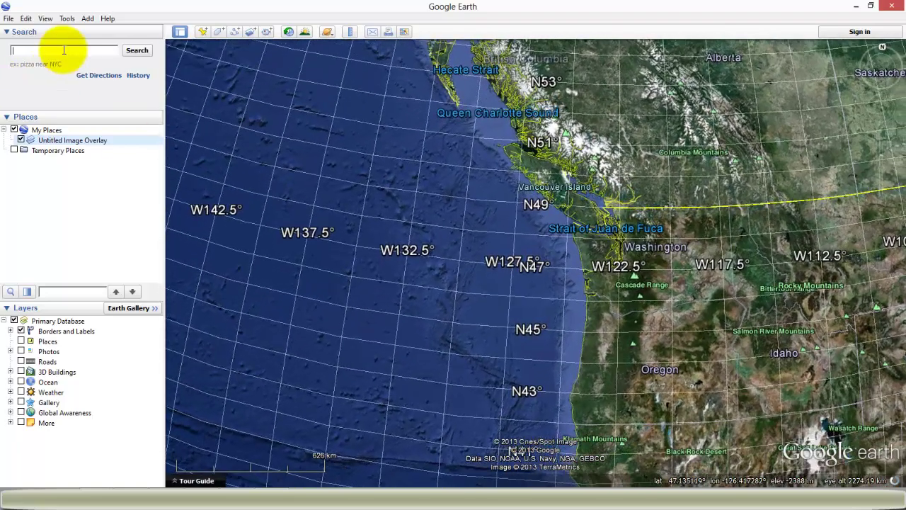
Step: Search for 'Montreal, QC, Canada' and zoom in on downtown Montreal by the river
text(montre)
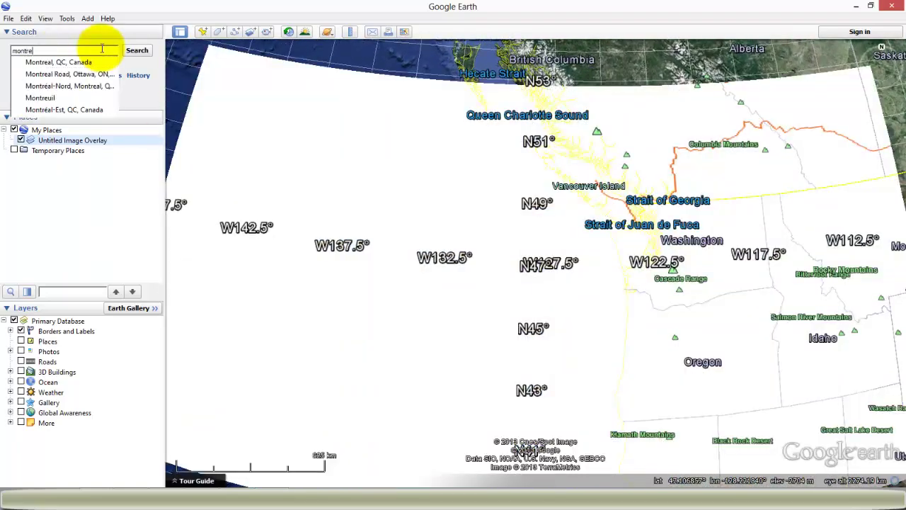
click(60, 63)
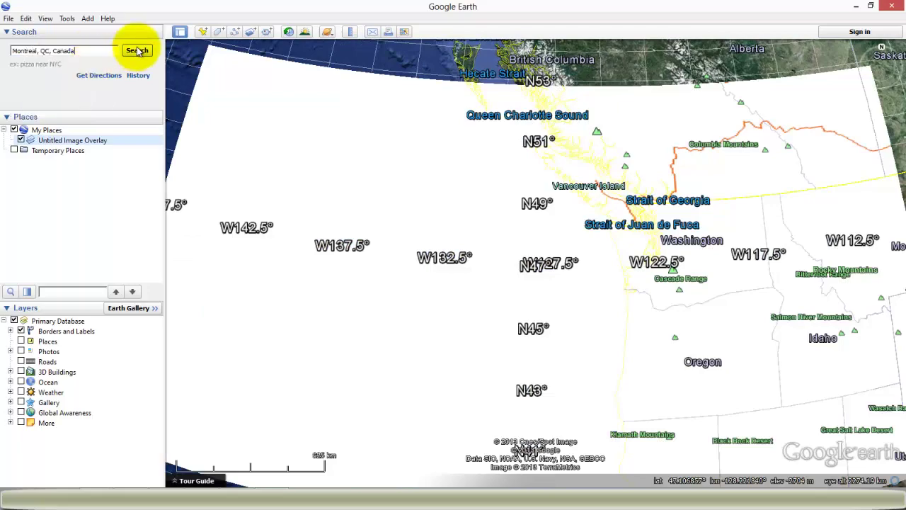
click(132, 50)
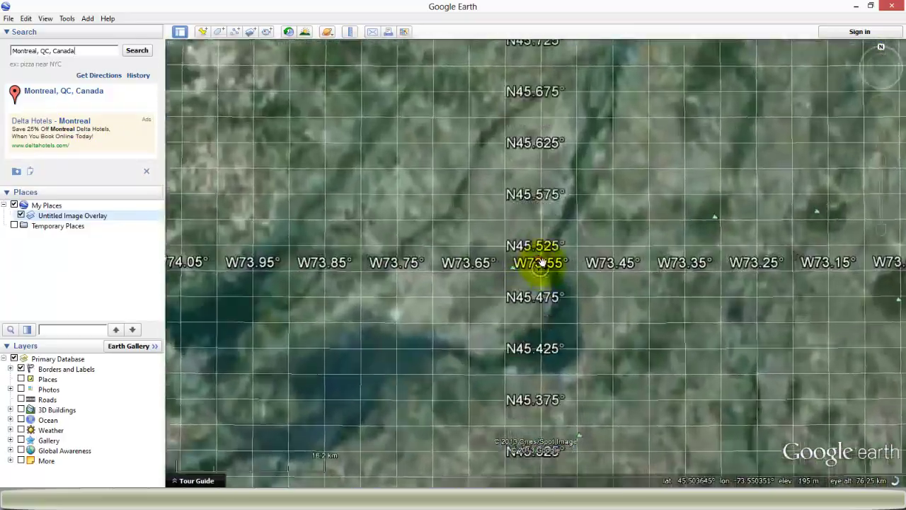
scroll(536, 265, up, 5)
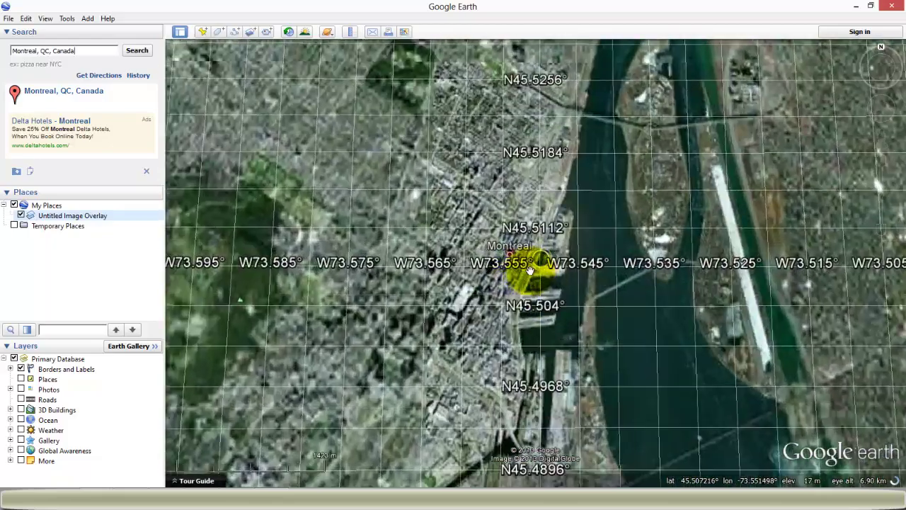